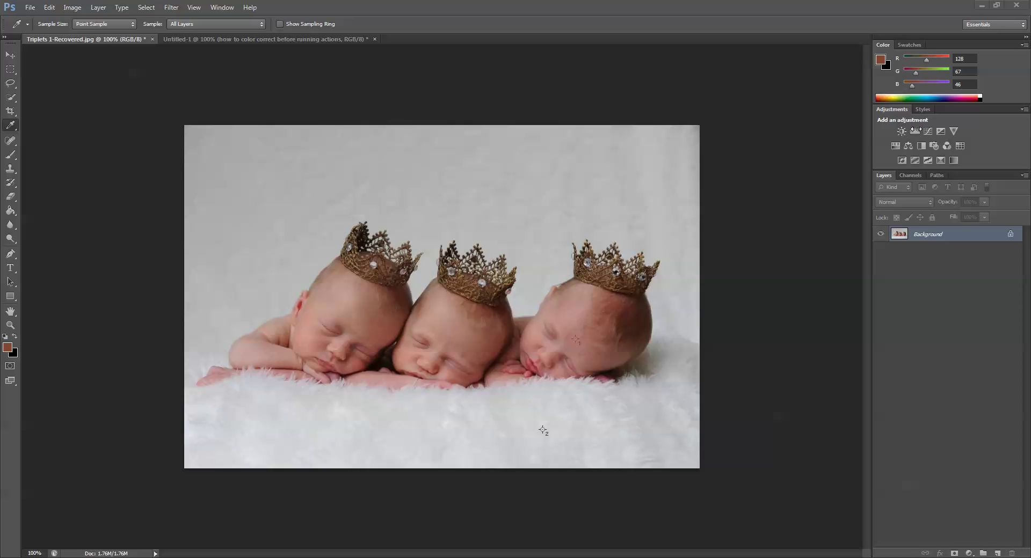
# Add a Levels adjustment and set its white input to 241, comparing with the layer hidden and shown.
pyautogui.click(915, 131)
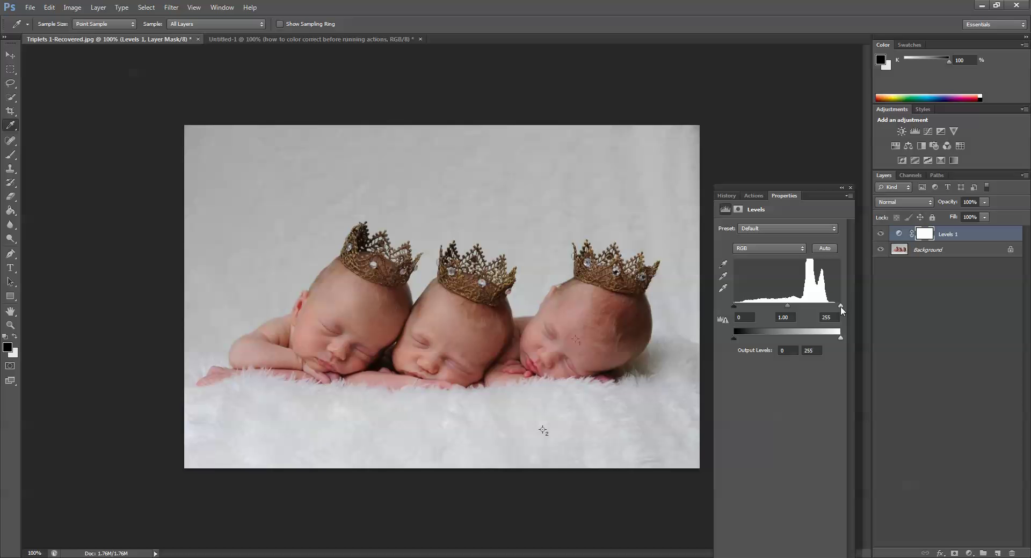
pyautogui.moveTo(841, 307); pyautogui.dragTo(835, 307)
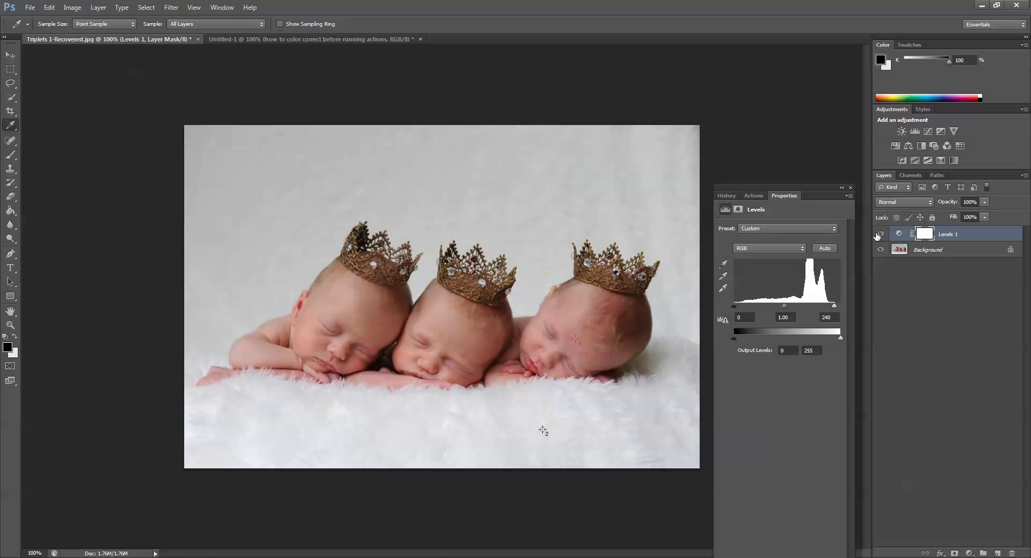
pyautogui.click(880, 234)
pyautogui.click(881, 235)
pyautogui.click(881, 235)
pyautogui.click(881, 235)
pyautogui.moveTo(835, 307); pyautogui.dragTo(836, 307)
# Set the Levels midtone gamma to 1.15, toggling Levels 1 to compare before and after.
pyautogui.moveTo(735, 309)
pyautogui.mouseDown()
pyautogui.moveTo(753, 311)
pyautogui.moveTo(729, 310)
pyautogui.mouseUp()
pyautogui.moveTo(785, 310); pyautogui.dragTo(781, 311)
pyautogui.moveTo(781, 309); pyautogui.dragTo(779, 310)
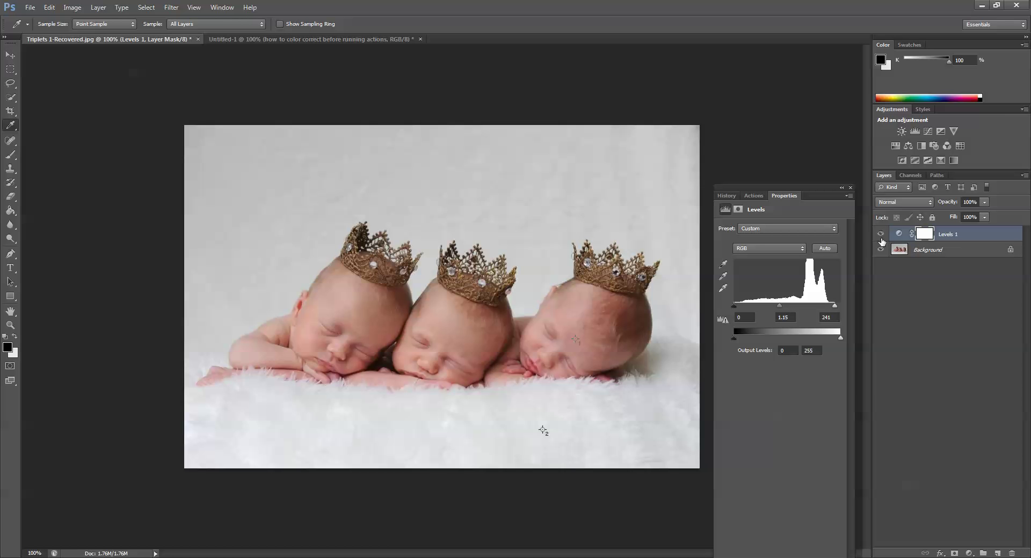
pyautogui.click(881, 234)
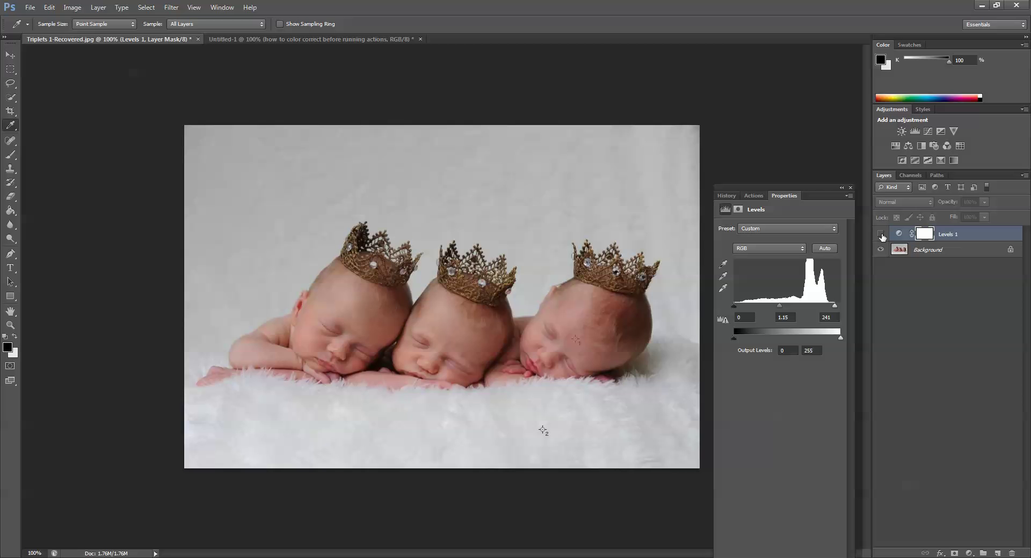
pyautogui.click(881, 234)
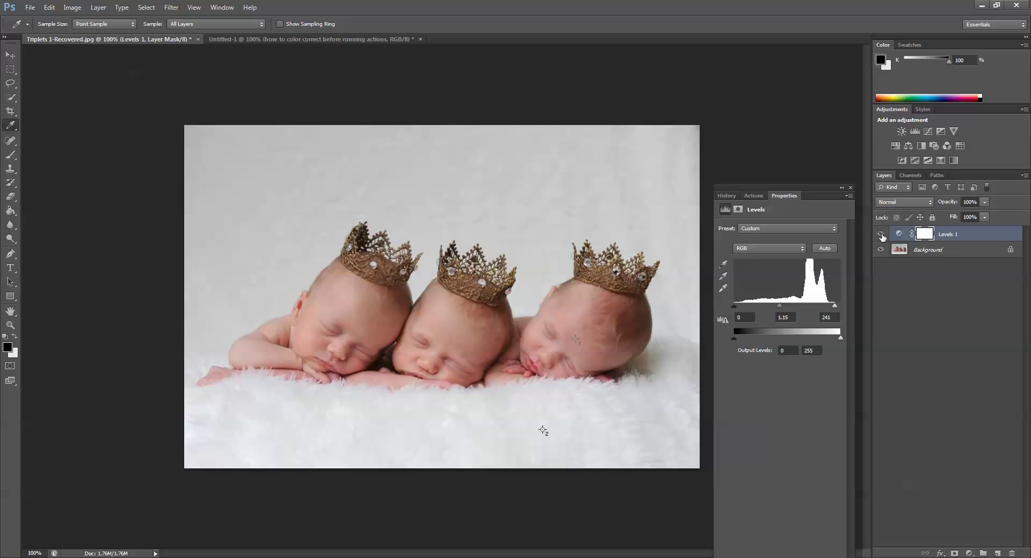
pyautogui.click(881, 234)
pyautogui.click(881, 234)
# Use Layer > Flatten Image to merge Levels 1 into the Background layer.
pyautogui.click(99, 8)
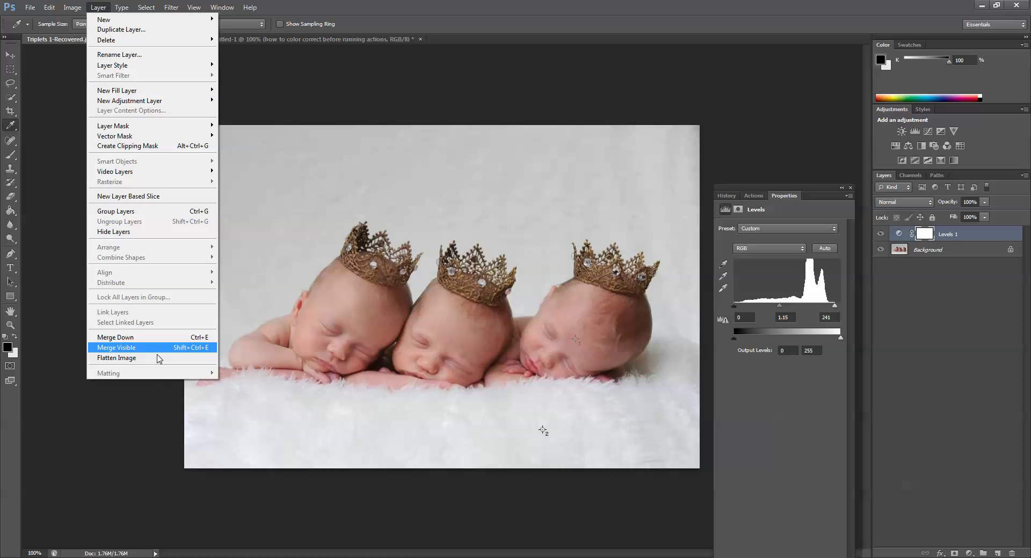
pyautogui.click(158, 357)
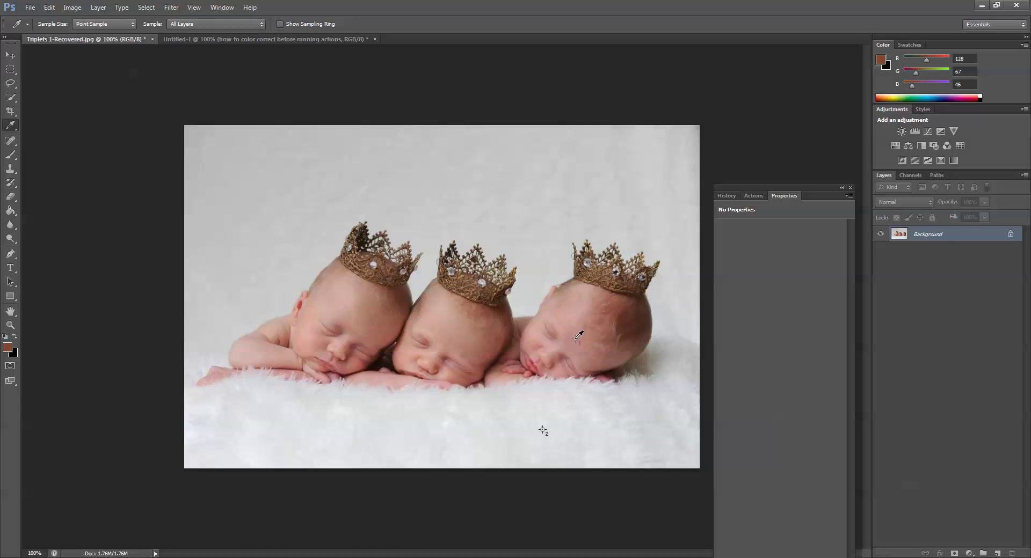
# Place a colour sampler on the right baby's forehead and show the Info panel with F8.
pyautogui.click(579, 331)
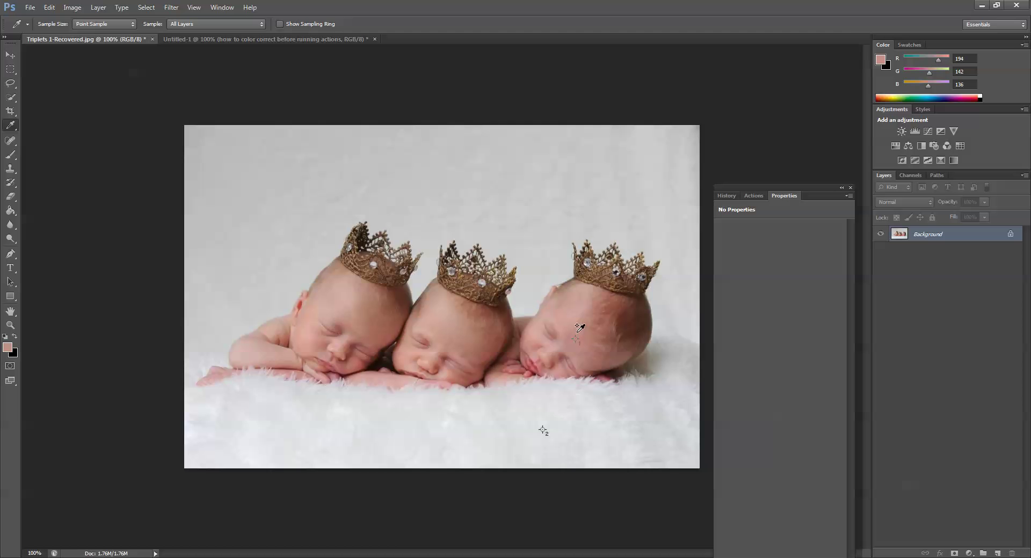
pyautogui.press('F8')
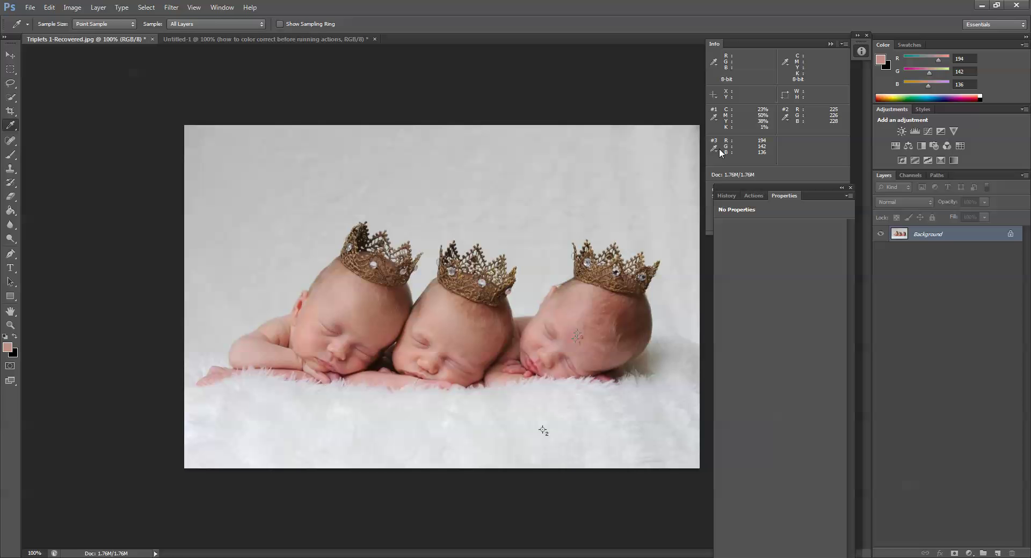
# Switch sampler #3's Info panel readout to CMYK Color.
pyautogui.click(717, 151)
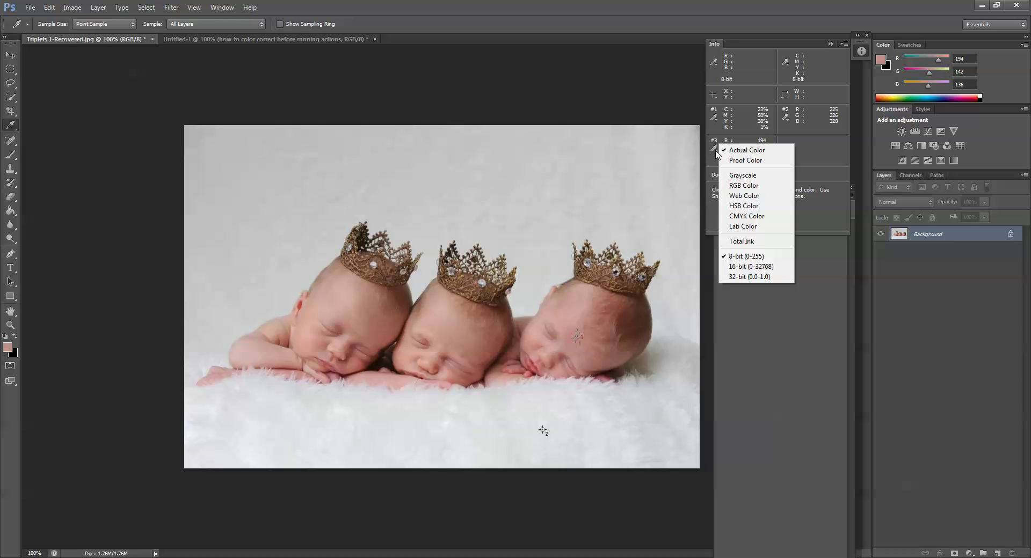
pyautogui.click(745, 217)
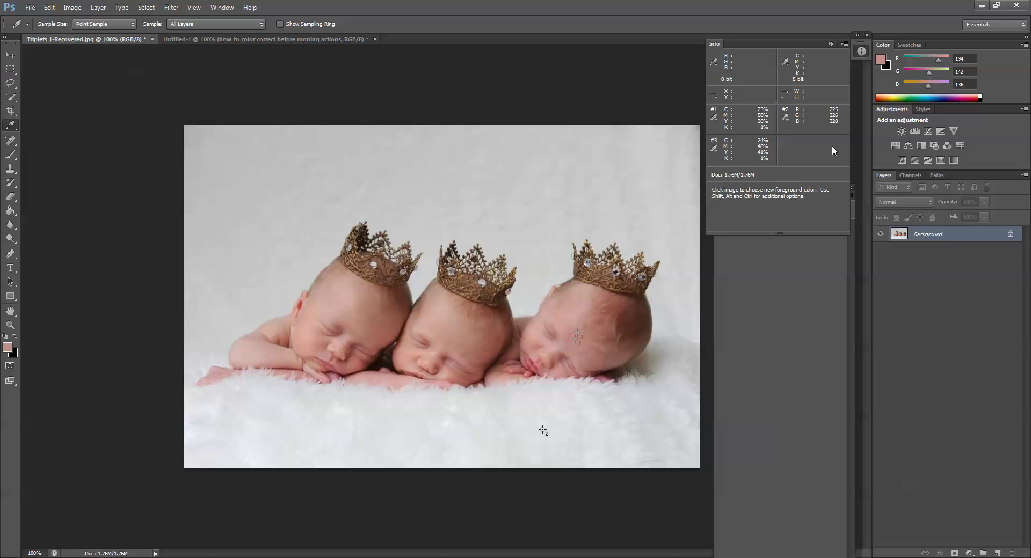
# Add a Curves adjustment layer and select its Blue channel.
pyautogui.click(927, 130)
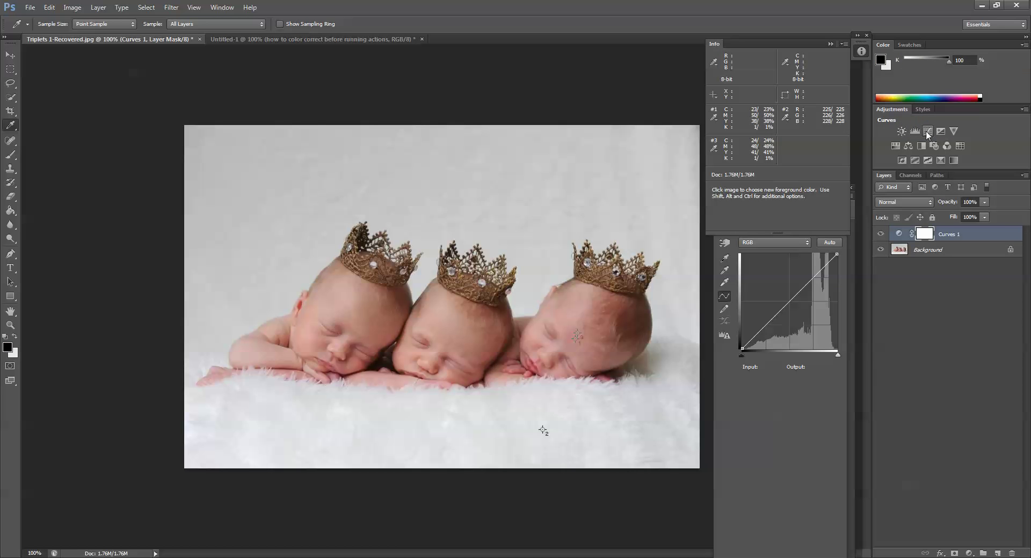
pyautogui.click(852, 205)
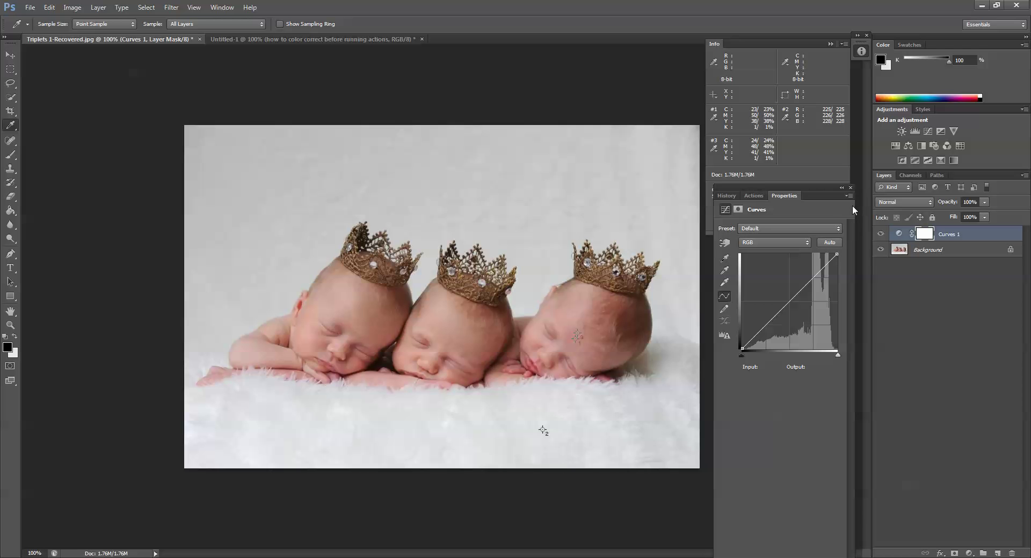
pyautogui.moveTo(810, 185); pyautogui.dragTo(808, 178)
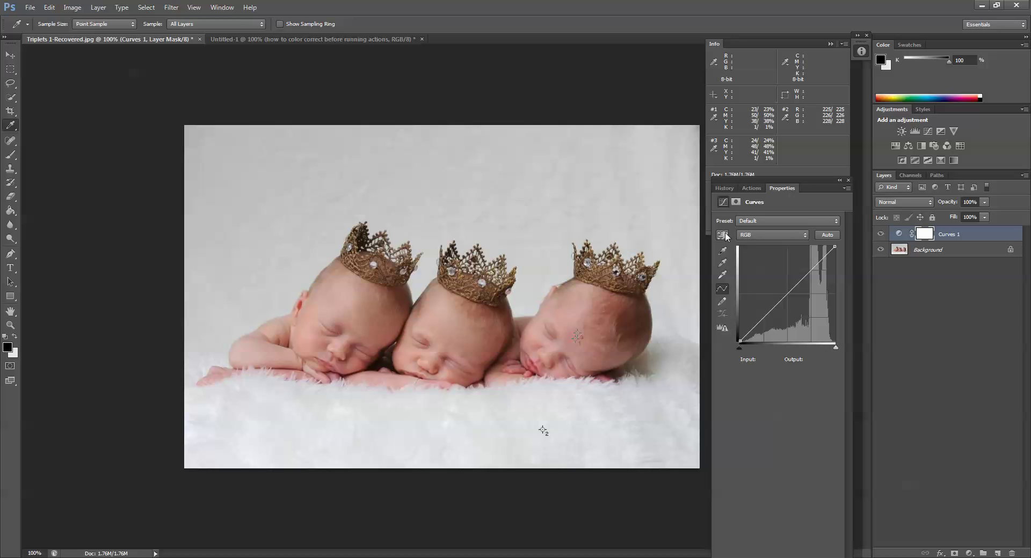
pyautogui.click(804, 234)
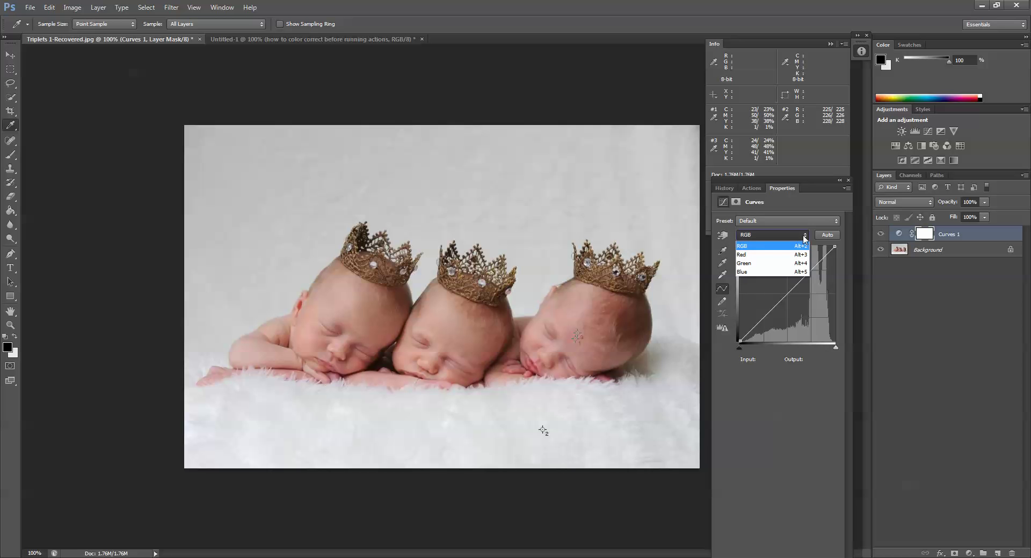
pyautogui.click(798, 274)
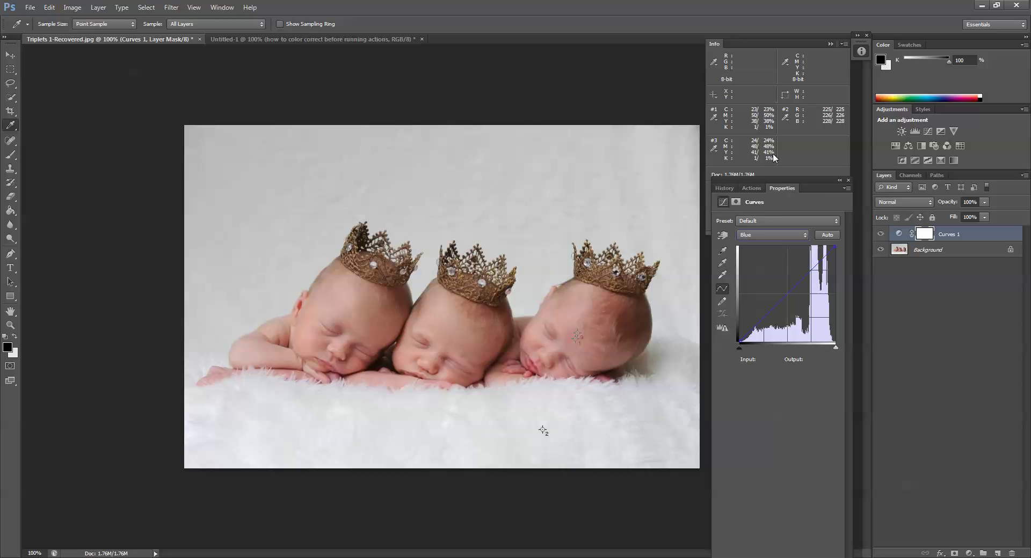
# Pull the Blue curve at the forehead skin tone from input 138 down to 125.
pyautogui.click(727, 241)
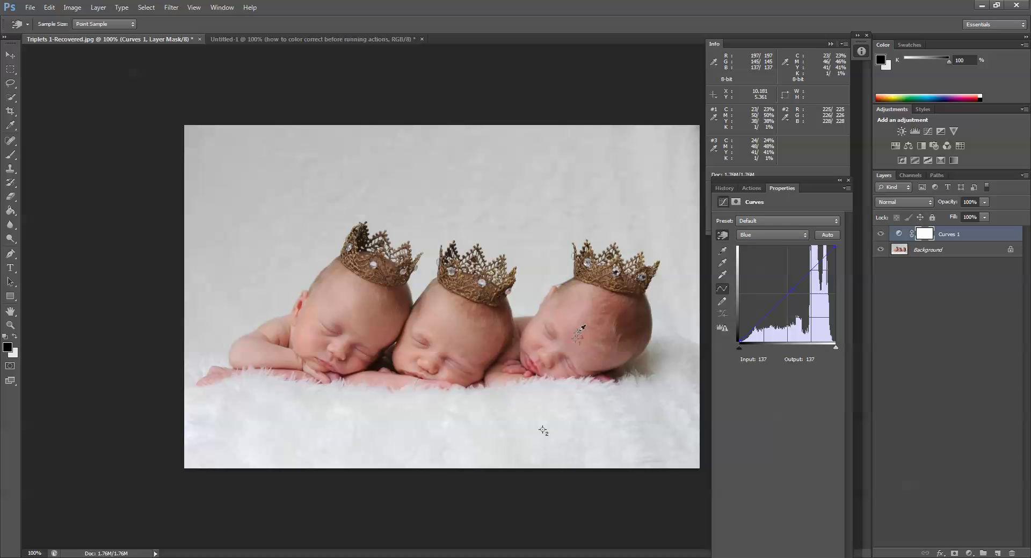
pyautogui.click(578, 332)
pyautogui.moveTo(579, 332); pyautogui.dragTo(580, 341)
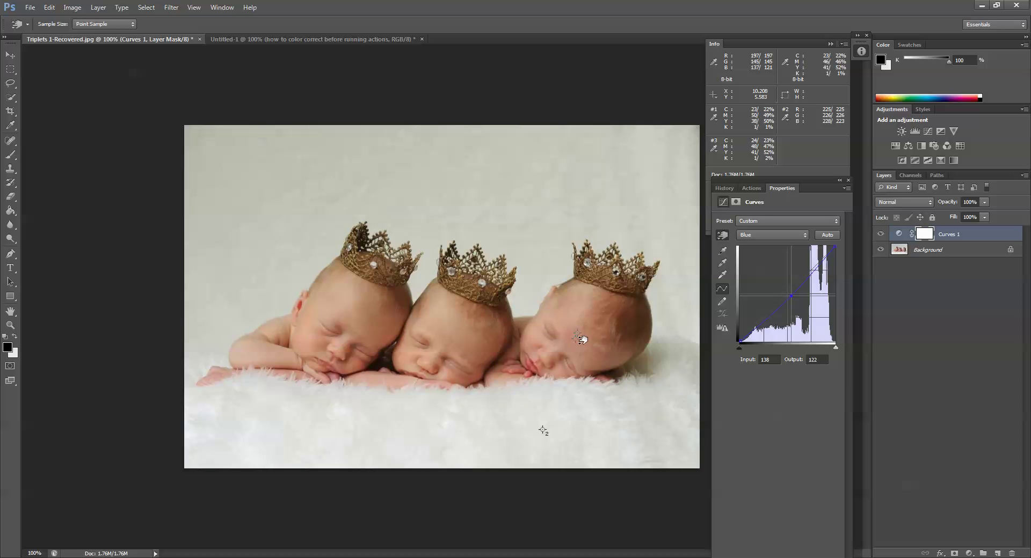
pyautogui.moveTo(580, 341); pyautogui.dragTo(581, 339)
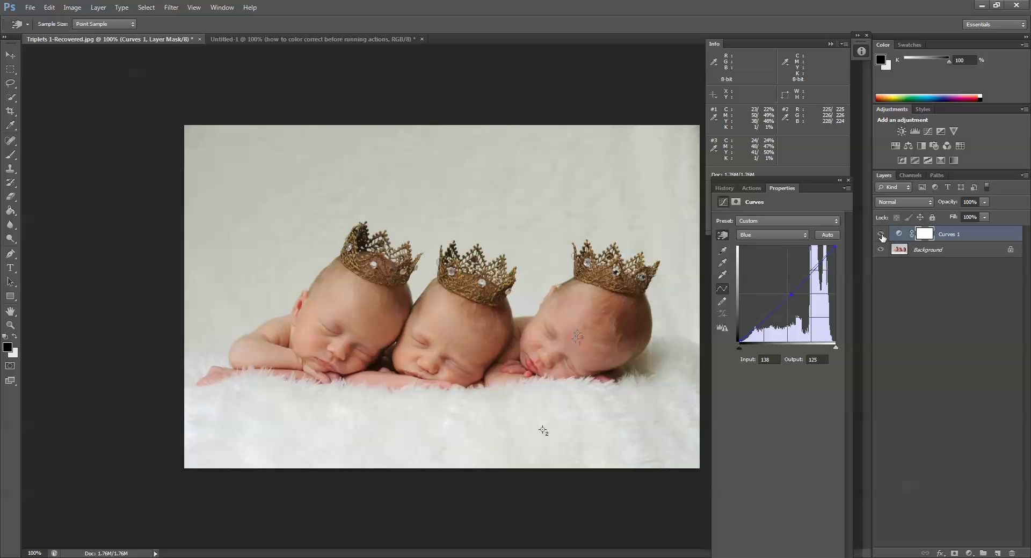
pyautogui.click(881, 235)
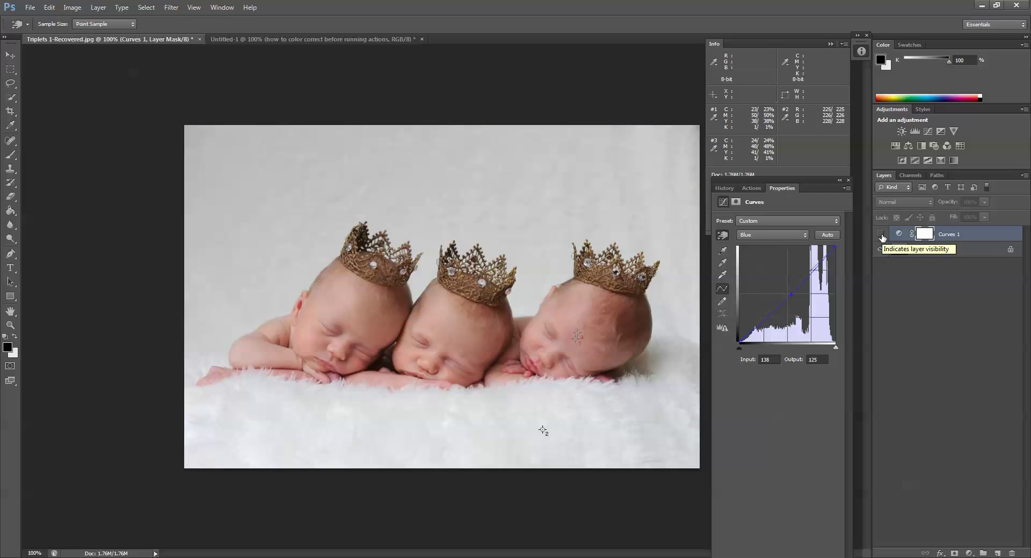
pyautogui.click(881, 235)
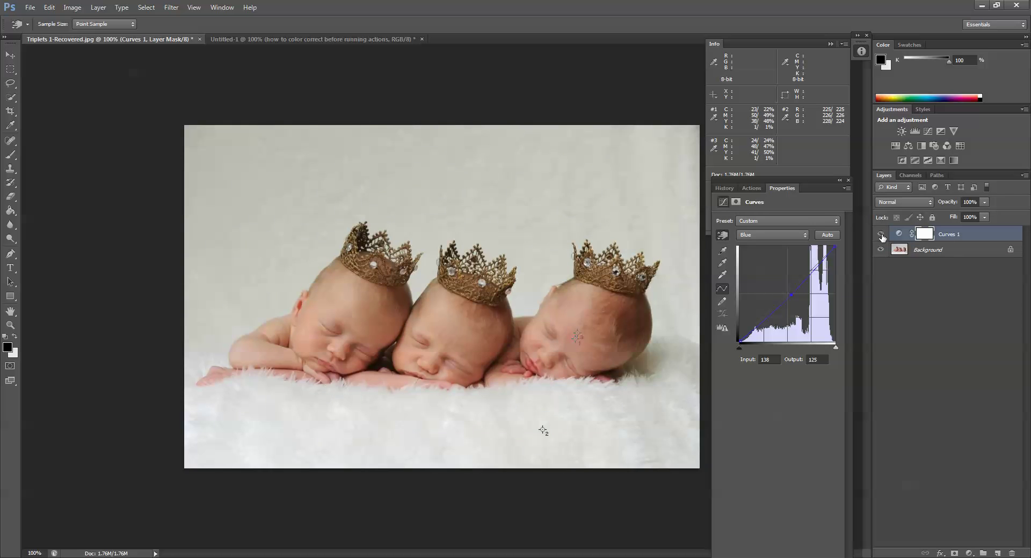
pyautogui.click(880, 235)
pyautogui.click(881, 235)
# On the Red channel, lift the forehead skin tone from 197 to output 211.
pyautogui.click(805, 235)
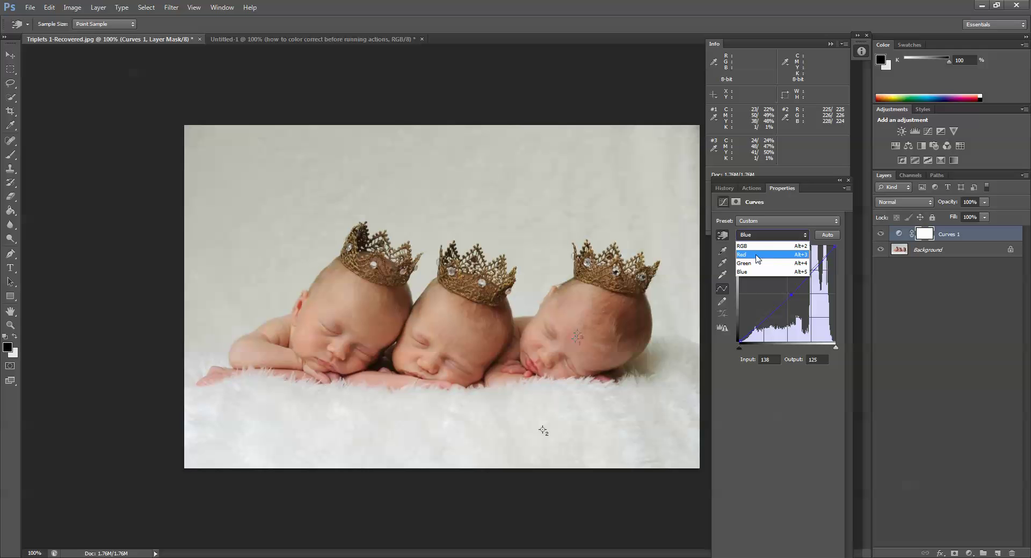
pyautogui.click(792, 255)
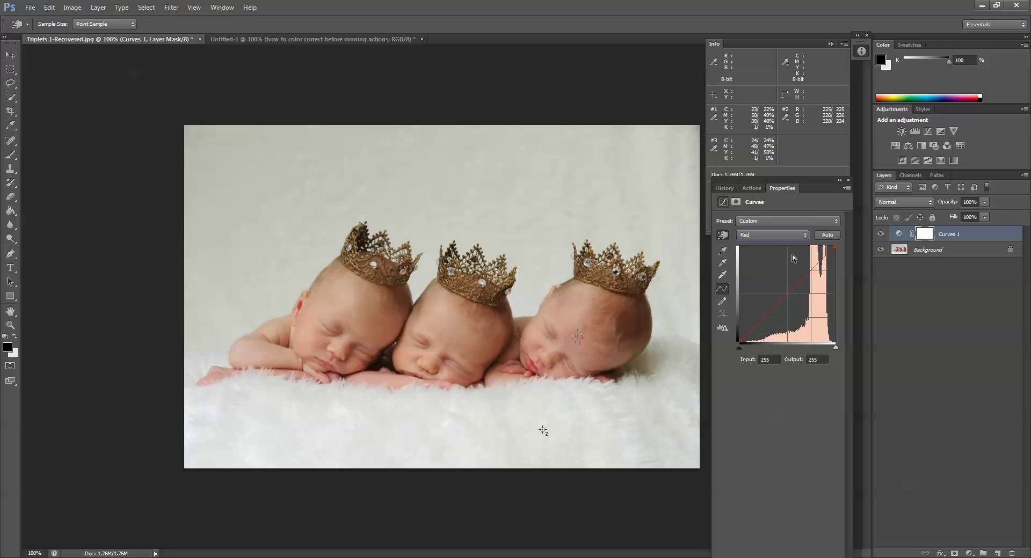
pyautogui.click(579, 331)
pyautogui.moveTo(580, 332); pyautogui.dragTo(581, 328)
pyautogui.moveTo(581, 329); pyautogui.dragTo(582, 323)
pyautogui.moveTo(582, 323); pyautogui.dragTo(582, 324)
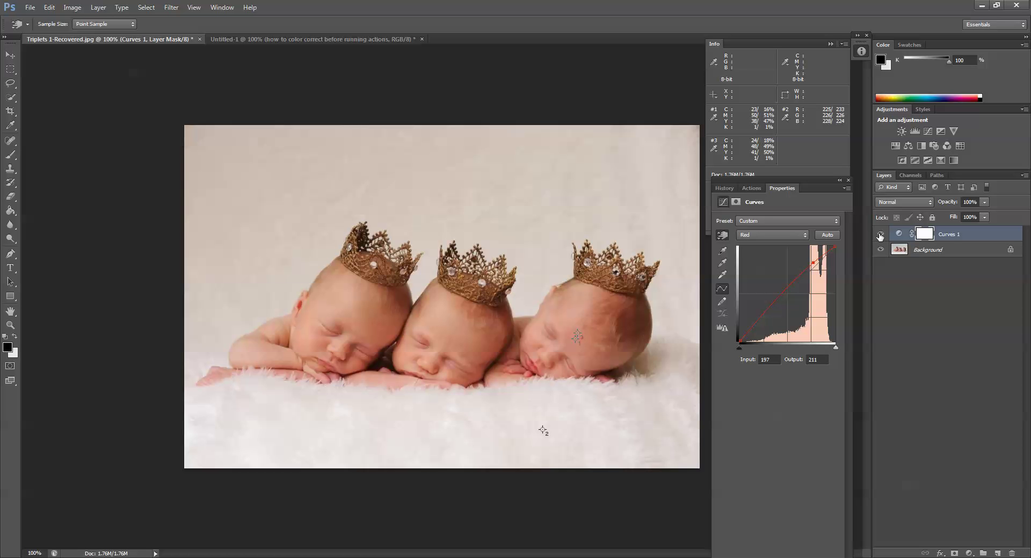
pyautogui.click(879, 236)
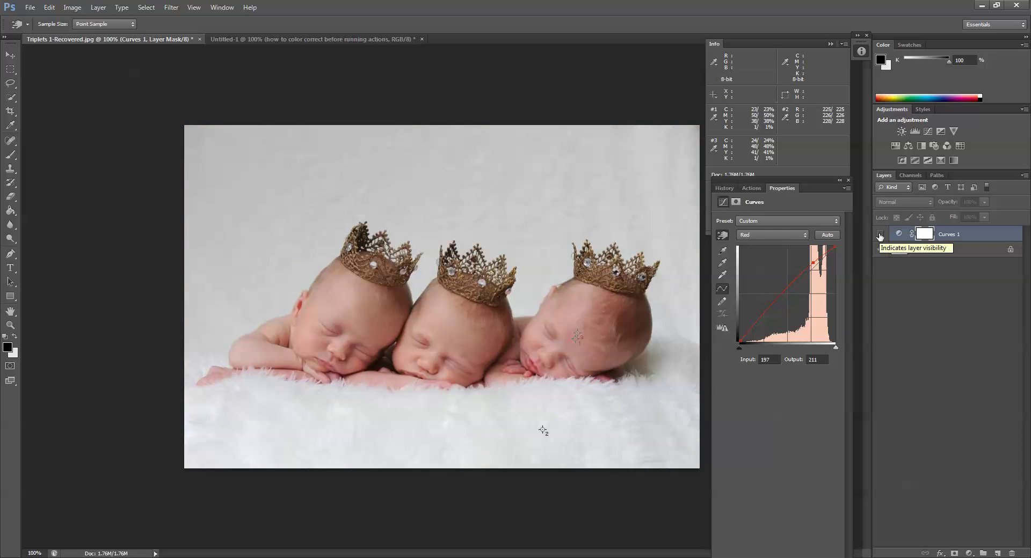
pyautogui.click(880, 236)
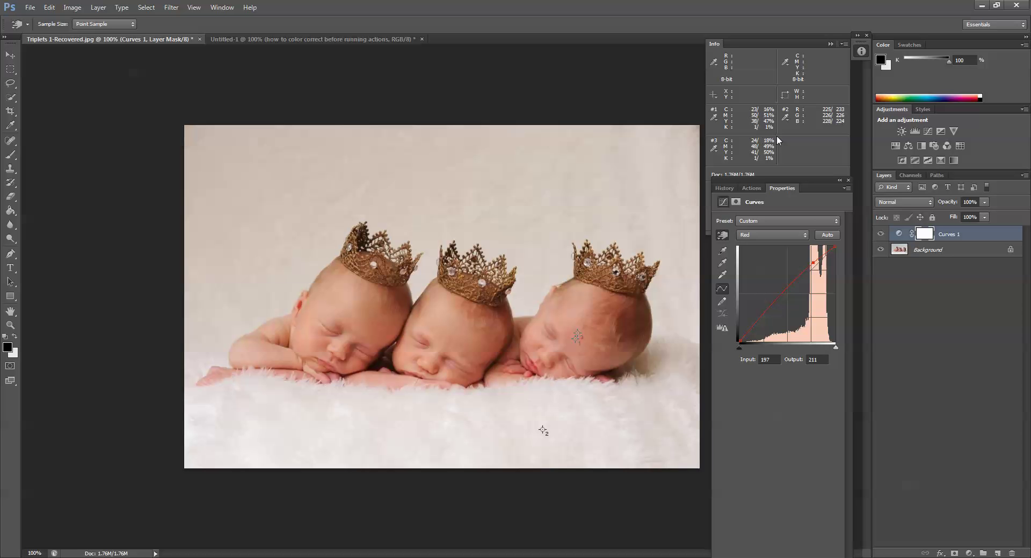
# On the Green channel, raise the forehead skin tone point from 146 to output 147.
pyautogui.click(807, 235)
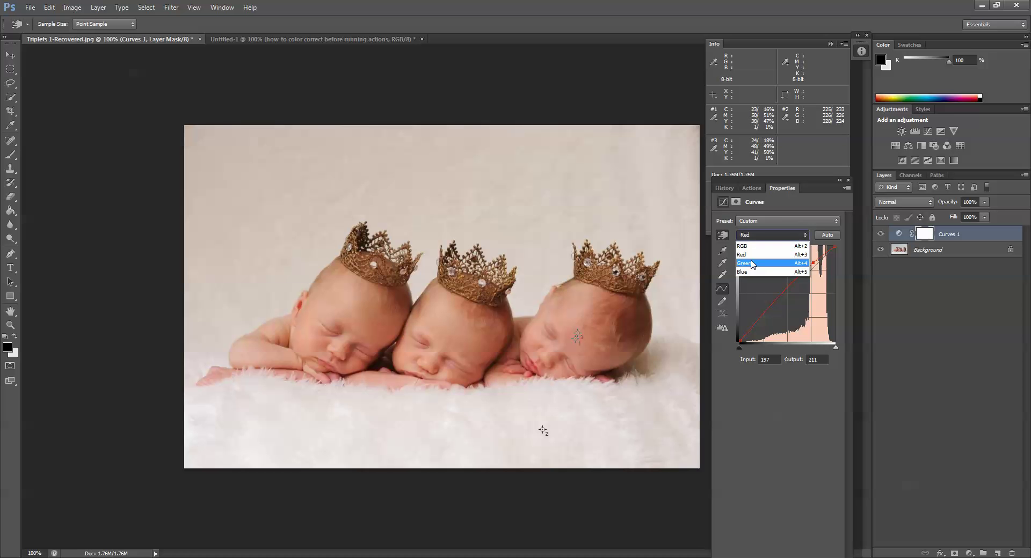
pyautogui.click(742, 264)
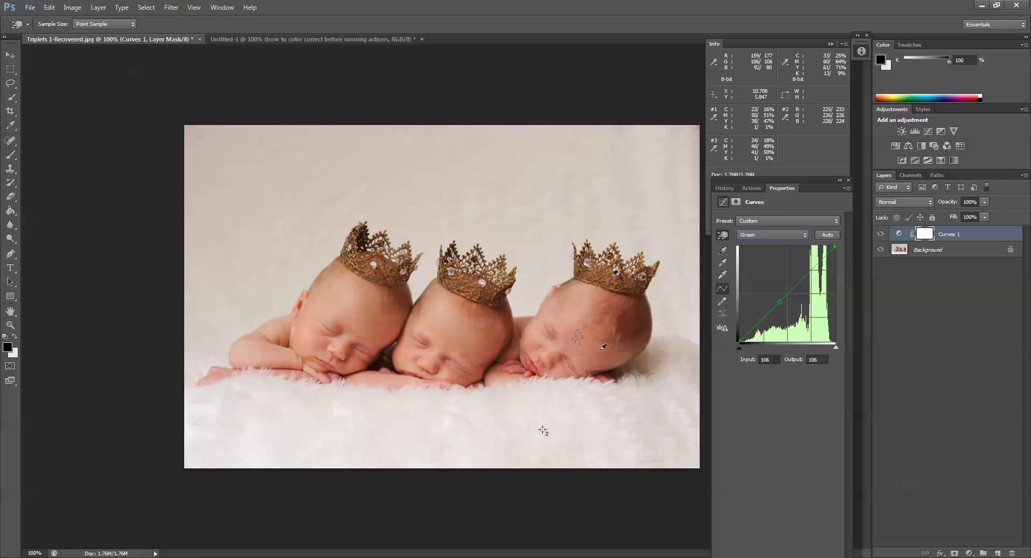
pyautogui.click(580, 330)
pyautogui.moveTo(580, 330); pyautogui.dragTo(579, 329)
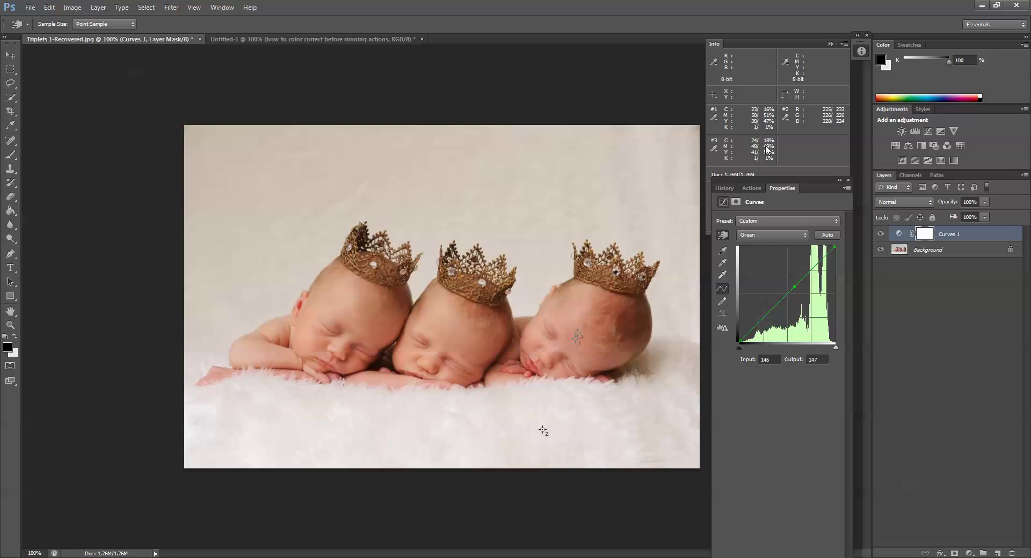
# Back on the Blue channel, lower the right baby's forehead tone further to output 123.
pyautogui.click(801, 235)
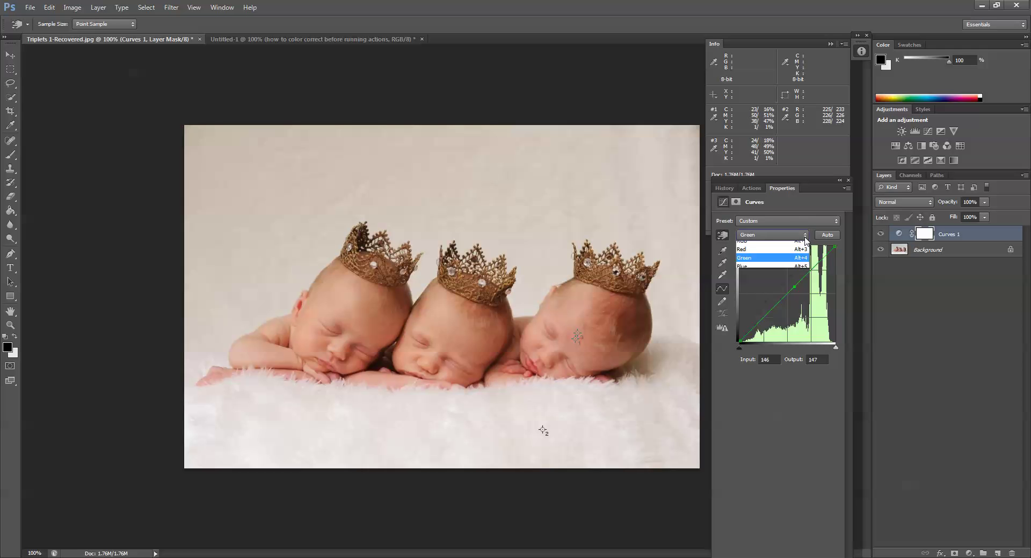
pyautogui.click(788, 274)
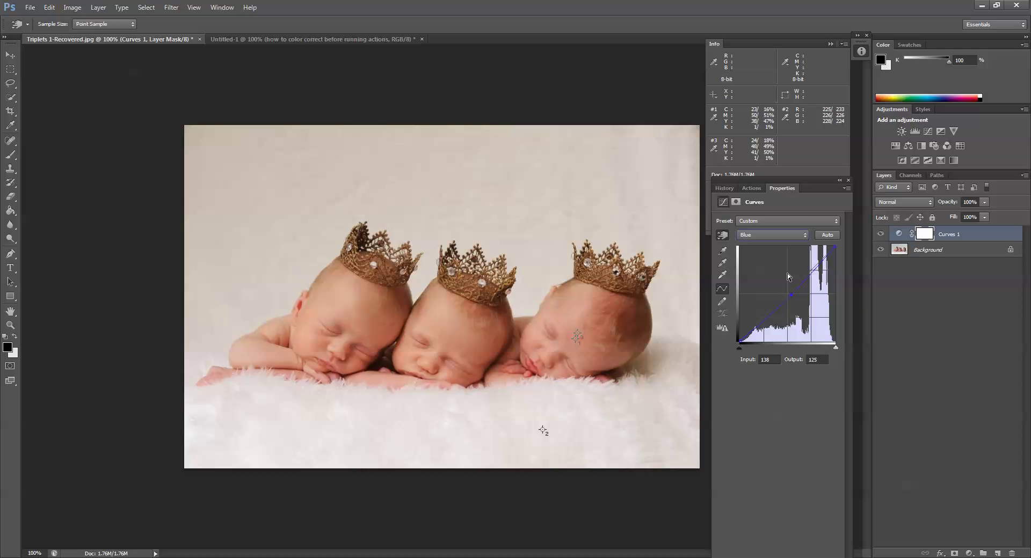
pyautogui.click(579, 330)
pyautogui.moveTo(578, 331); pyautogui.dragTo(582, 331)
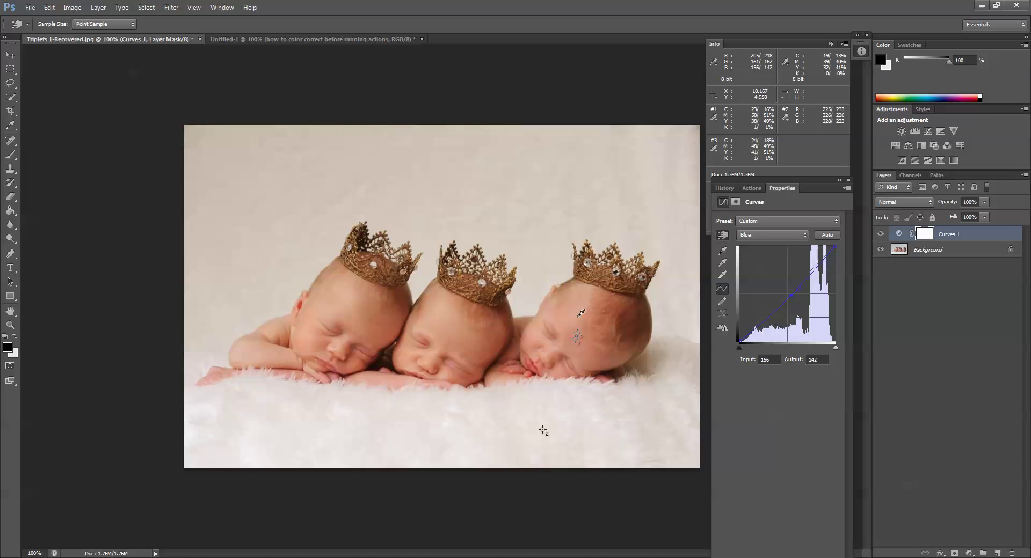
pyautogui.click(881, 235)
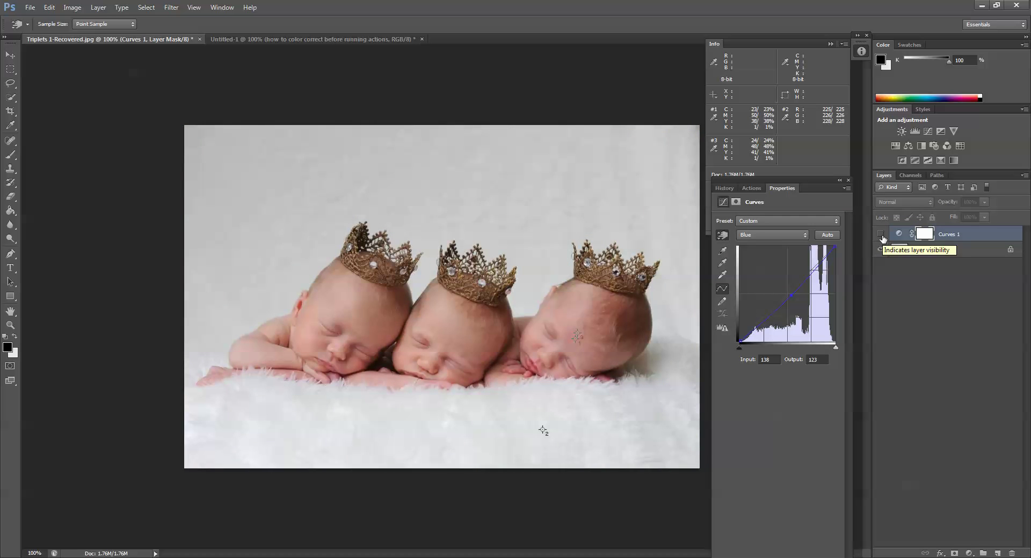
pyautogui.click(881, 234)
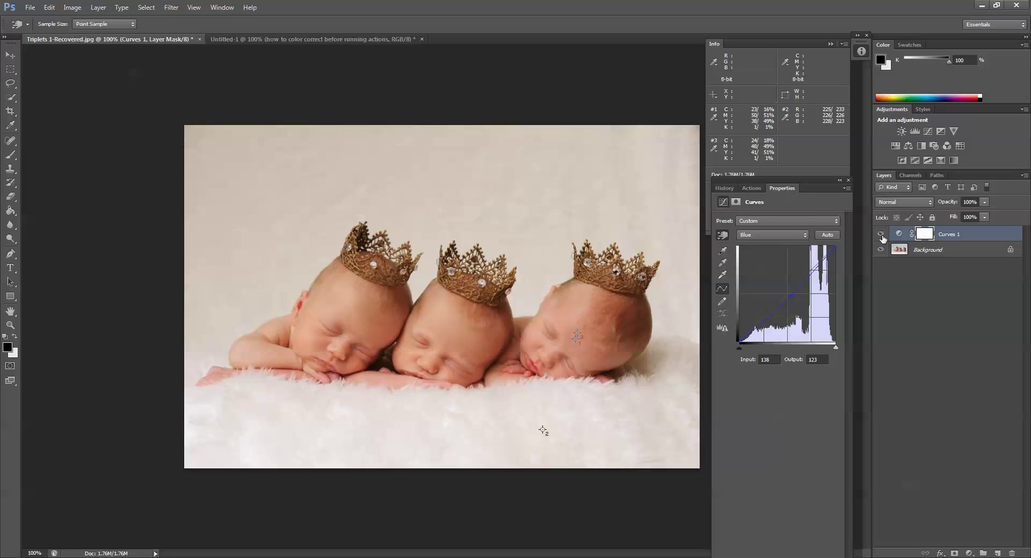
pyautogui.click(880, 234)
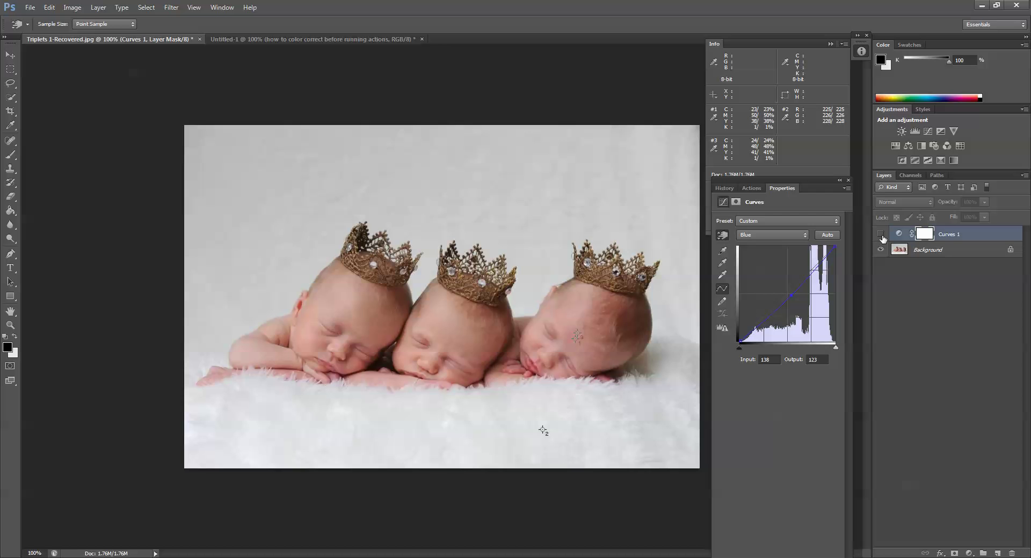
pyautogui.click(881, 235)
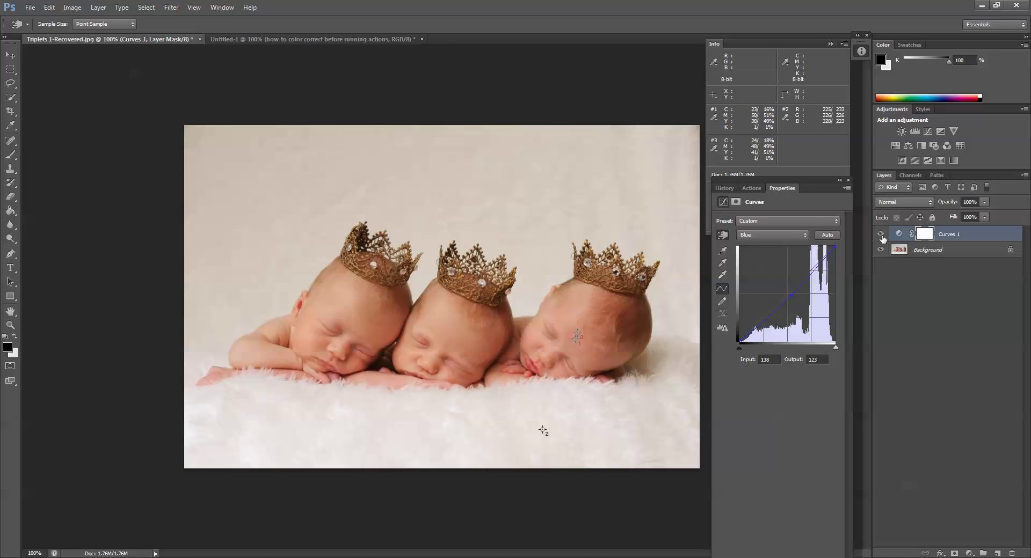